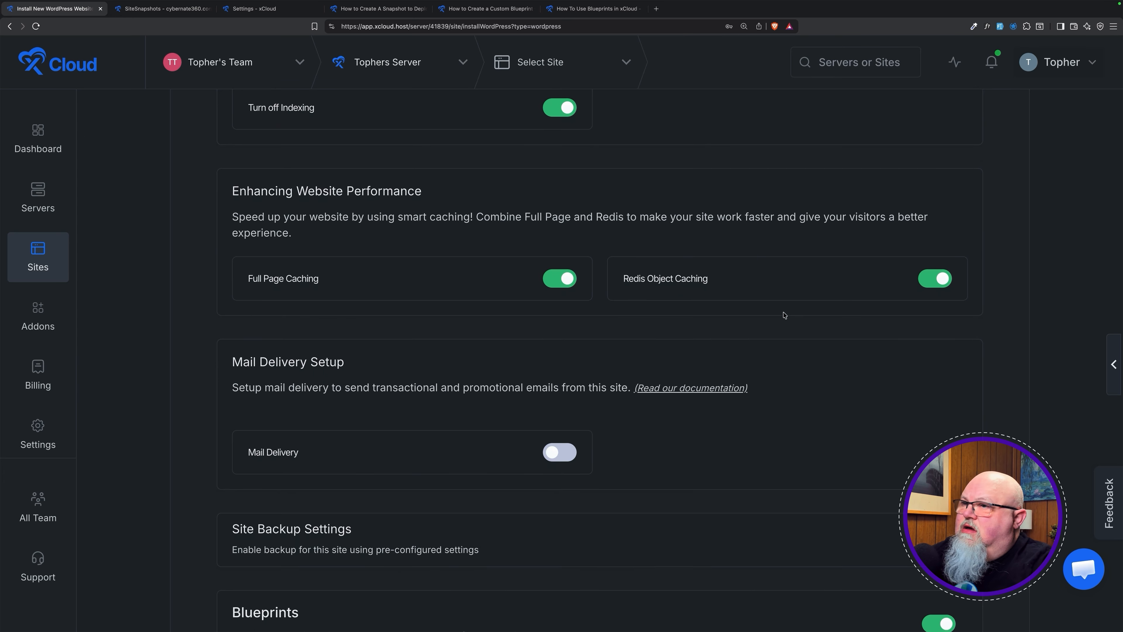
Review all blueprints available for the new WordPress site and close the overview.
scroll(784, 315, "down", 3)
scroll(784, 315, "down", 6)
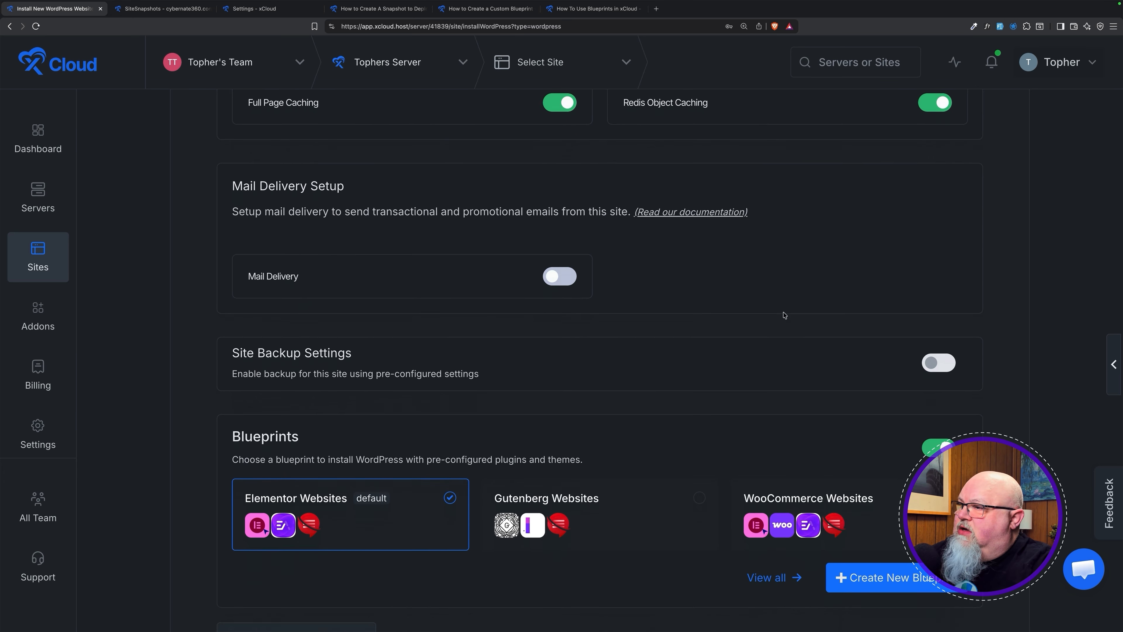
scroll(784, 315, "down", 1)
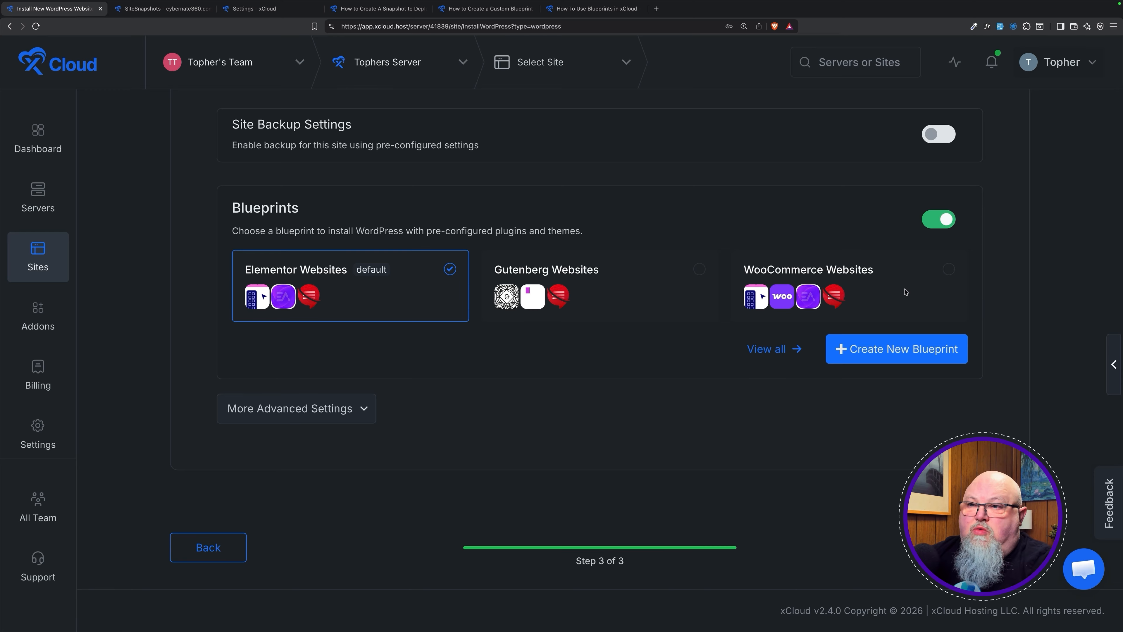
left_click(776, 352)
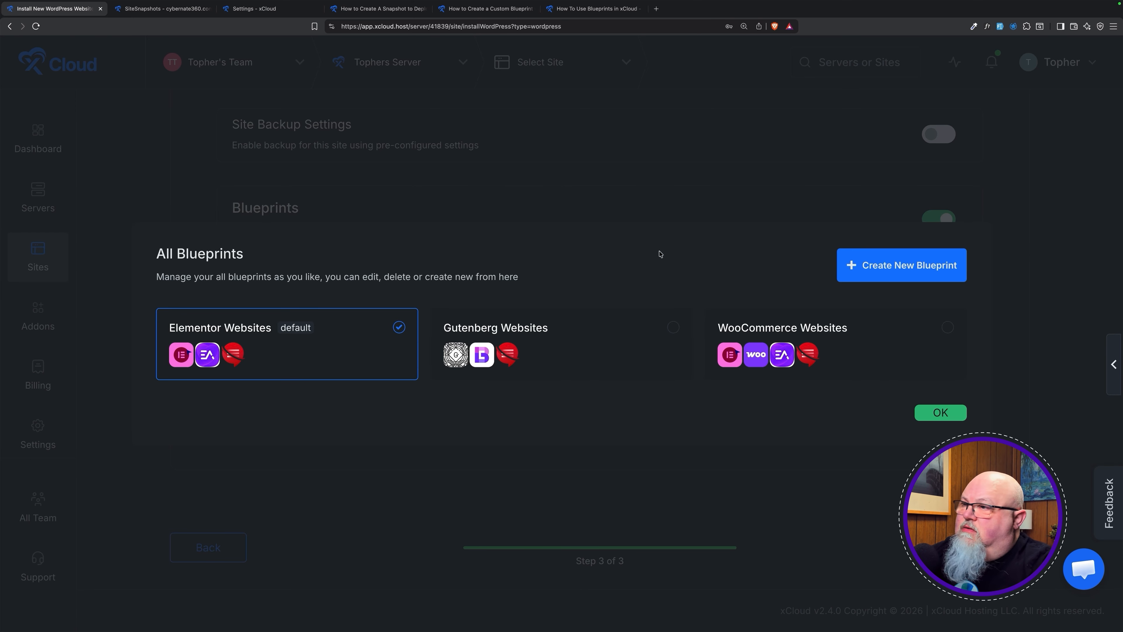
left_click(874, 253)
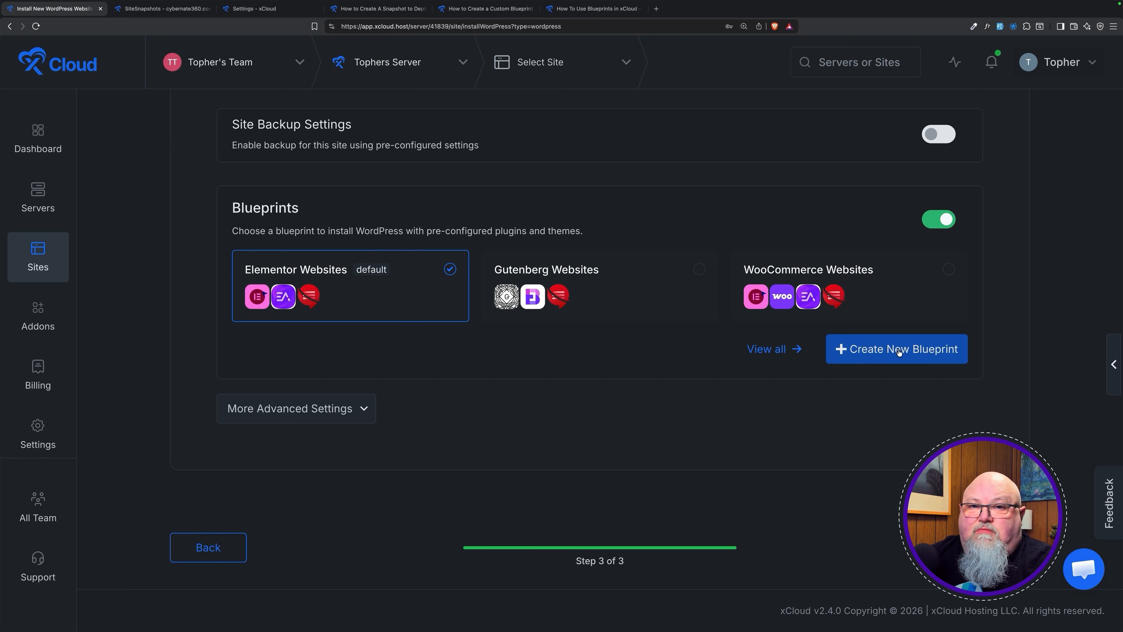
Start a new blueprint and add the Ollie theme as its active theme.
left_click(899, 352)
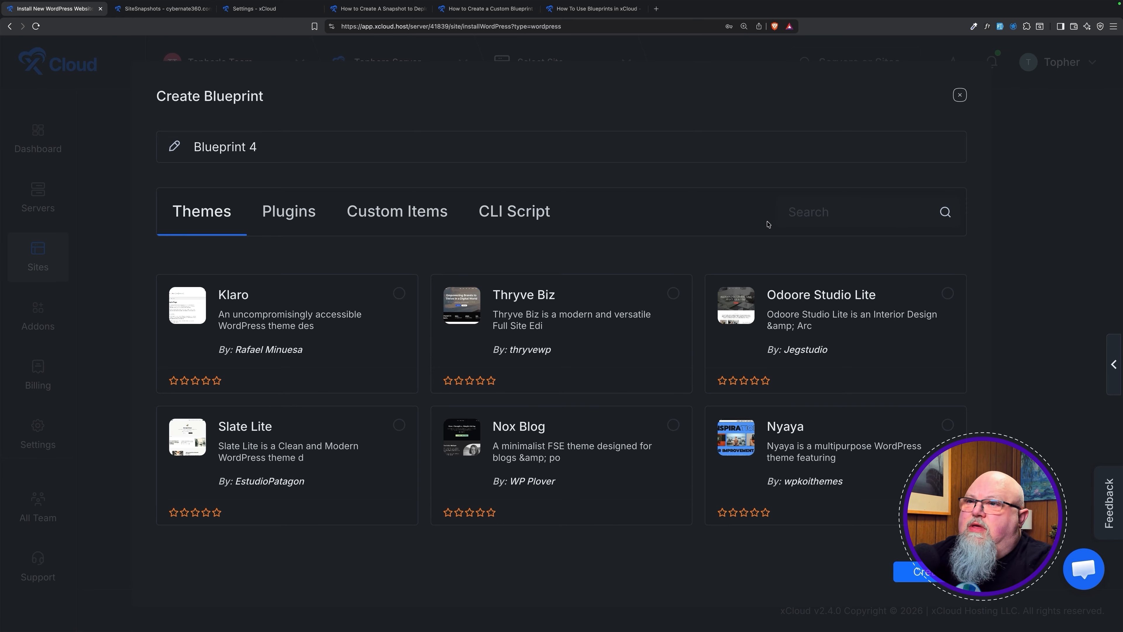
left_click(800, 209)
type("ollie")
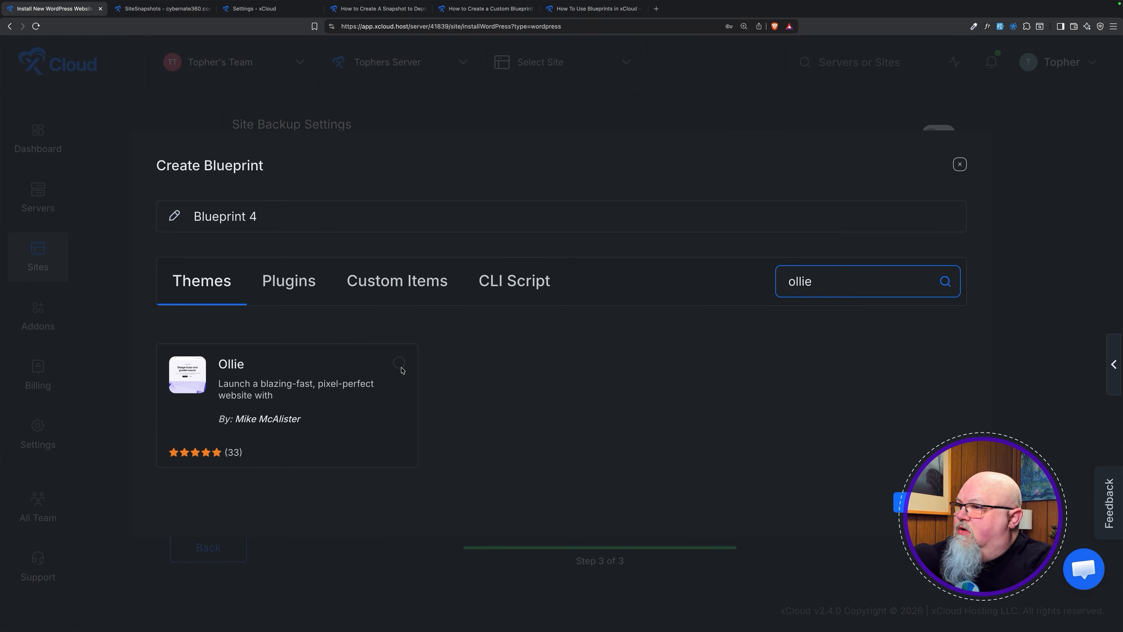
left_click(400, 368)
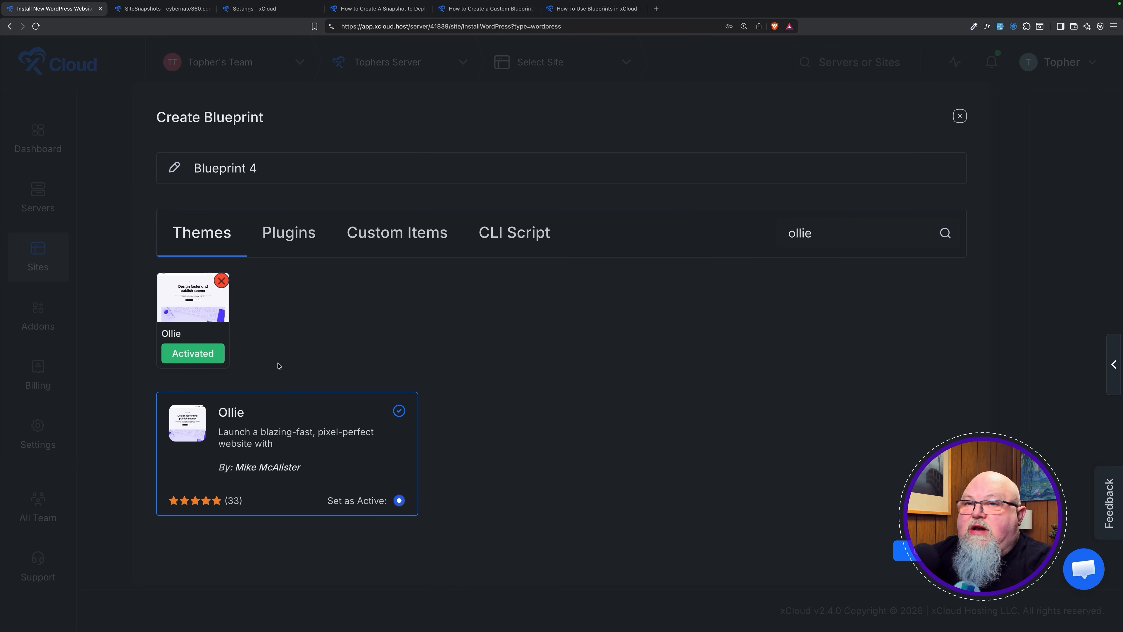
Add the Ollie Menu Designer, Cimo image optimizer and Akismet Anti-spam plugins to the blueprint.
left_click(301, 237)
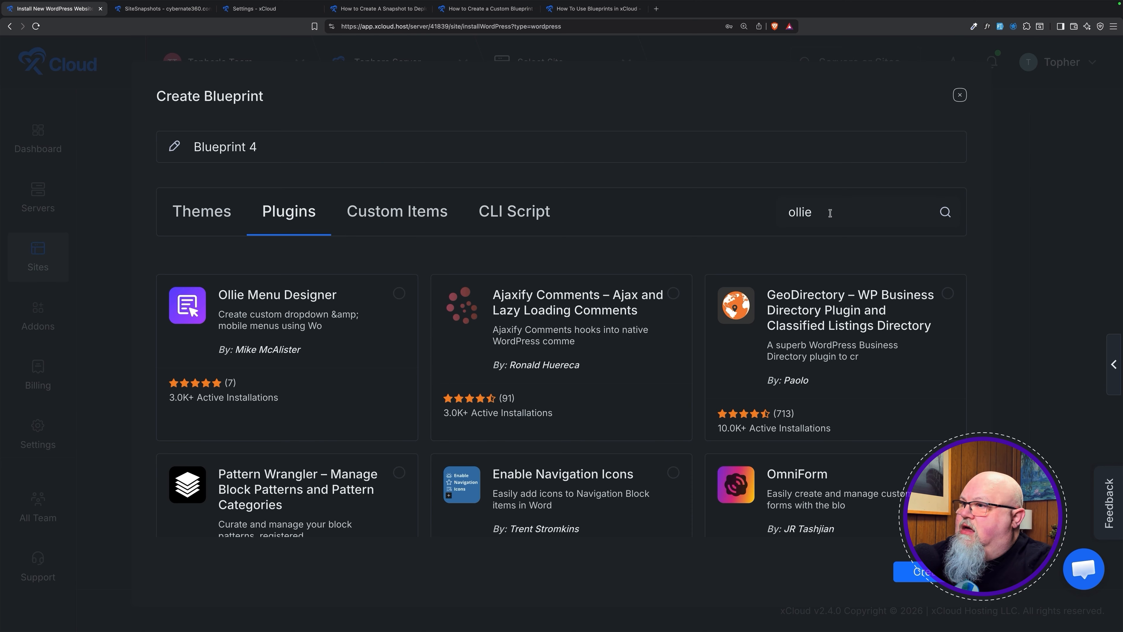
left_click(399, 294)
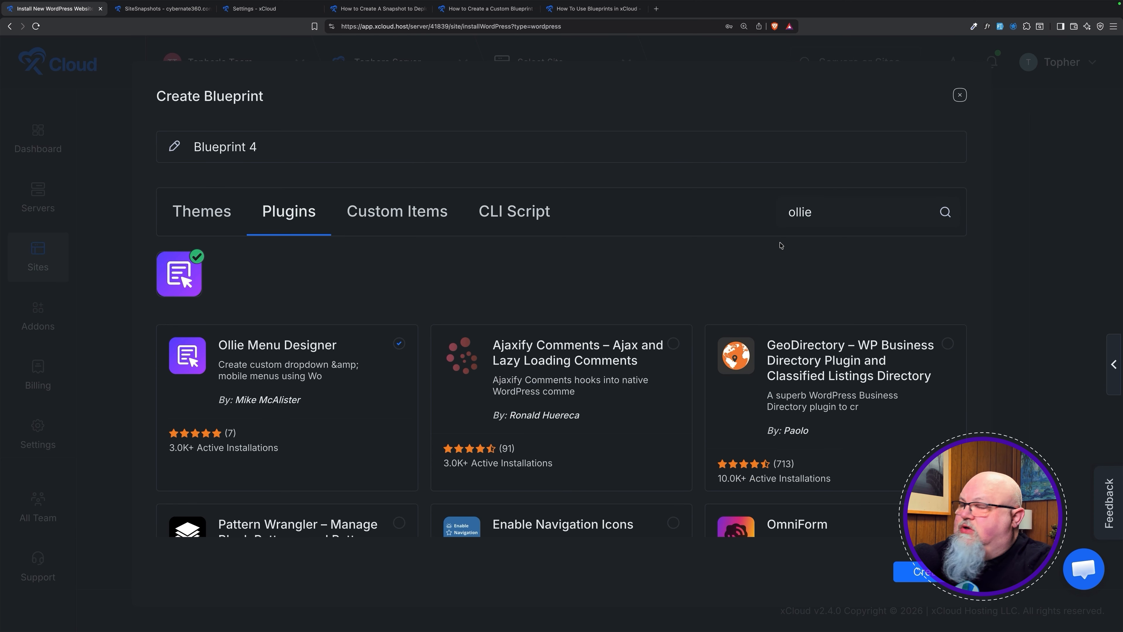
double_click(820, 212)
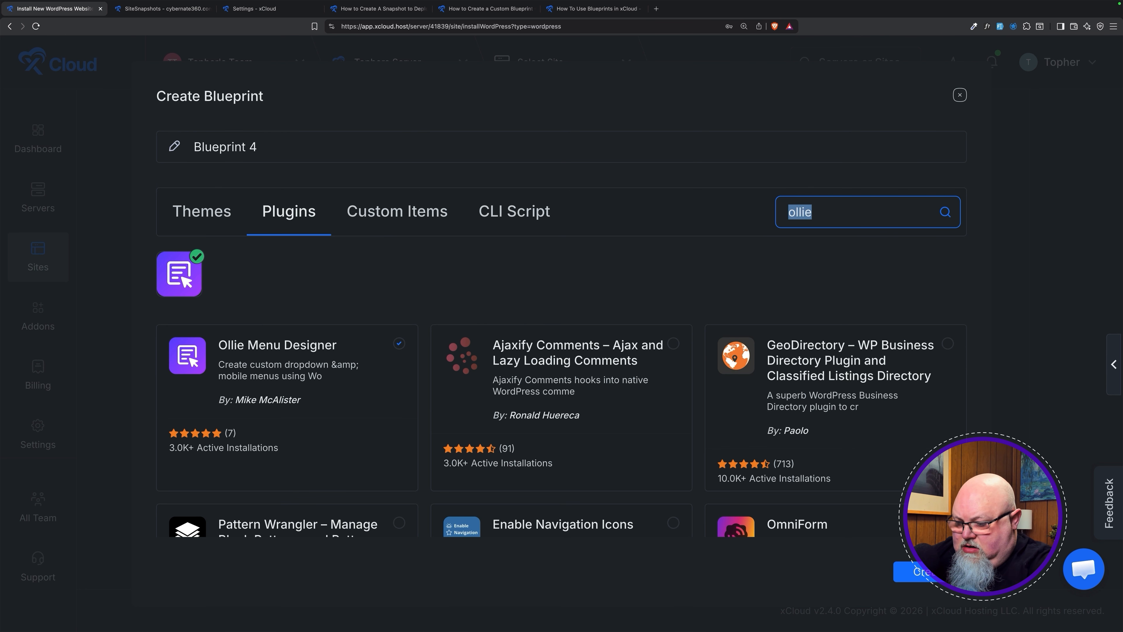
type("cimo")
left_click(398, 375)
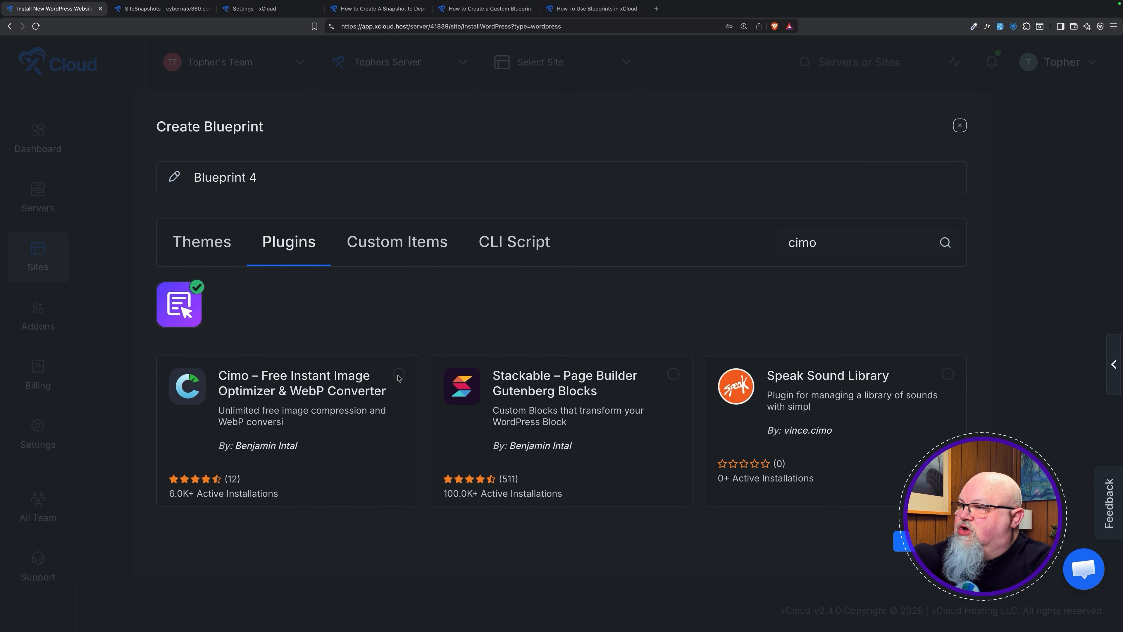
double_click(831, 246)
type("akismet")
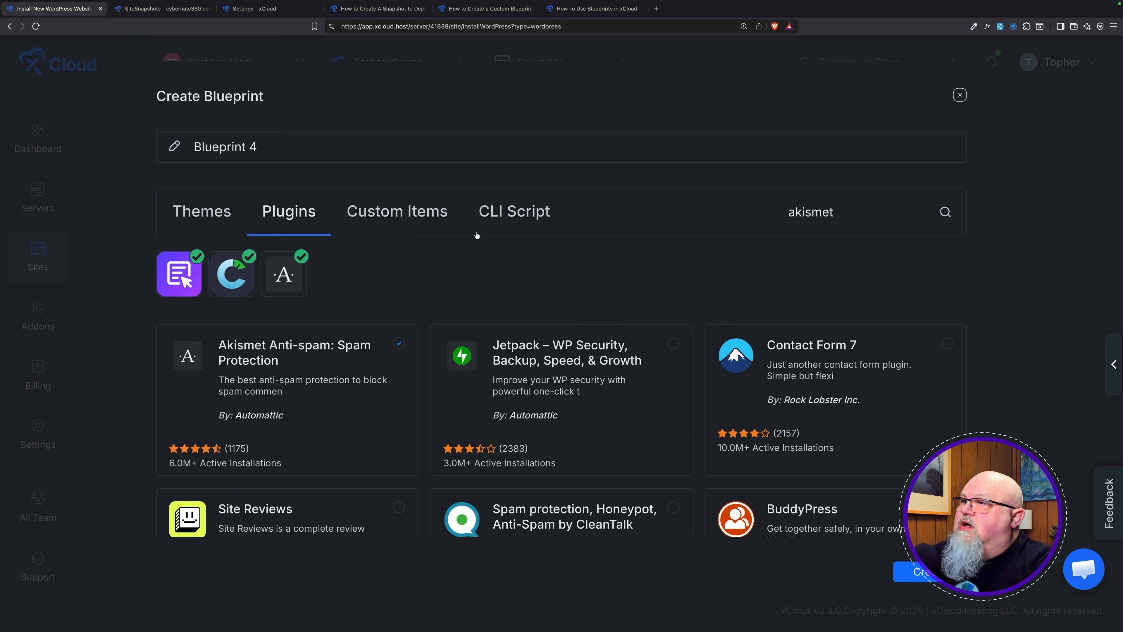
Review the blueprint's custom item form and CLI script options, and create the blueprint.
left_click(416, 213)
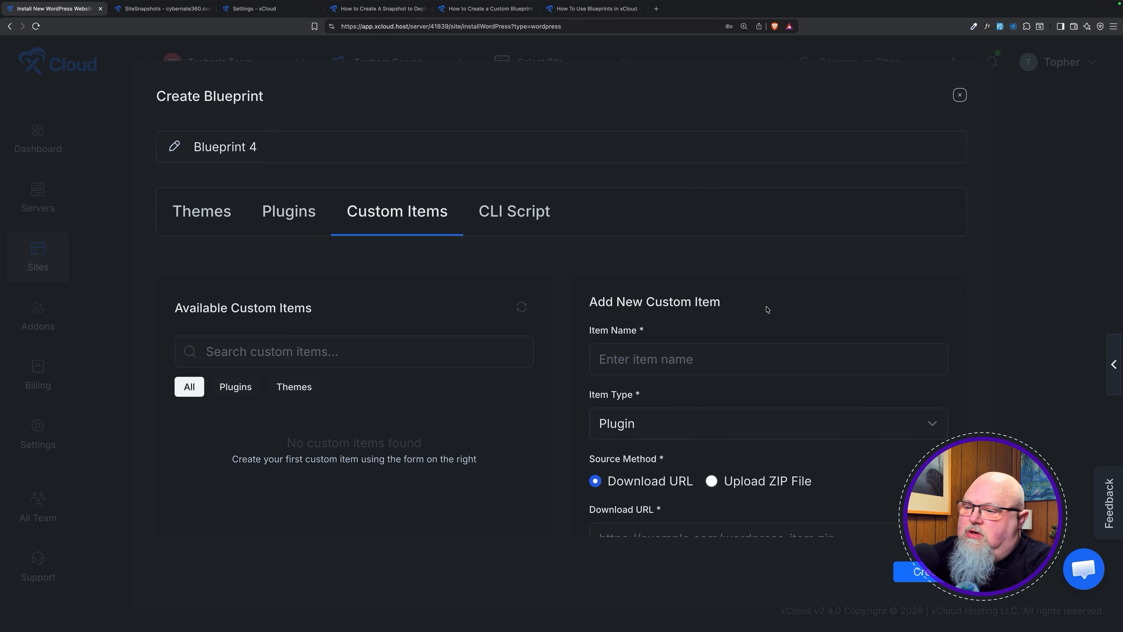
scroll(769, 363, "down", 6)
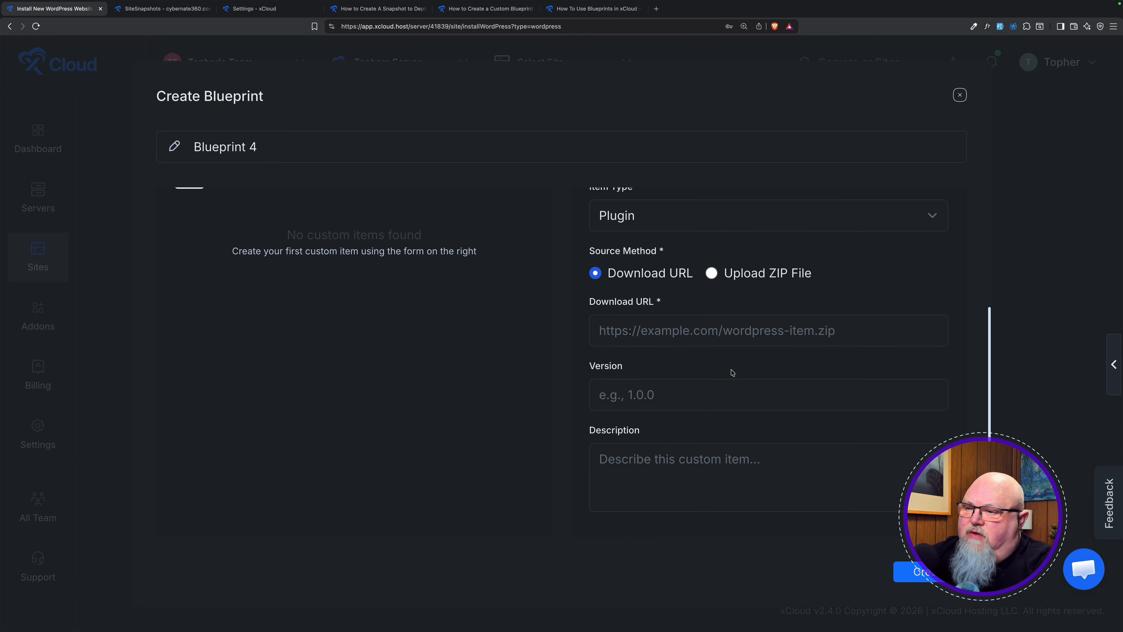
scroll(732, 373, "up", 6)
left_click(500, 220)
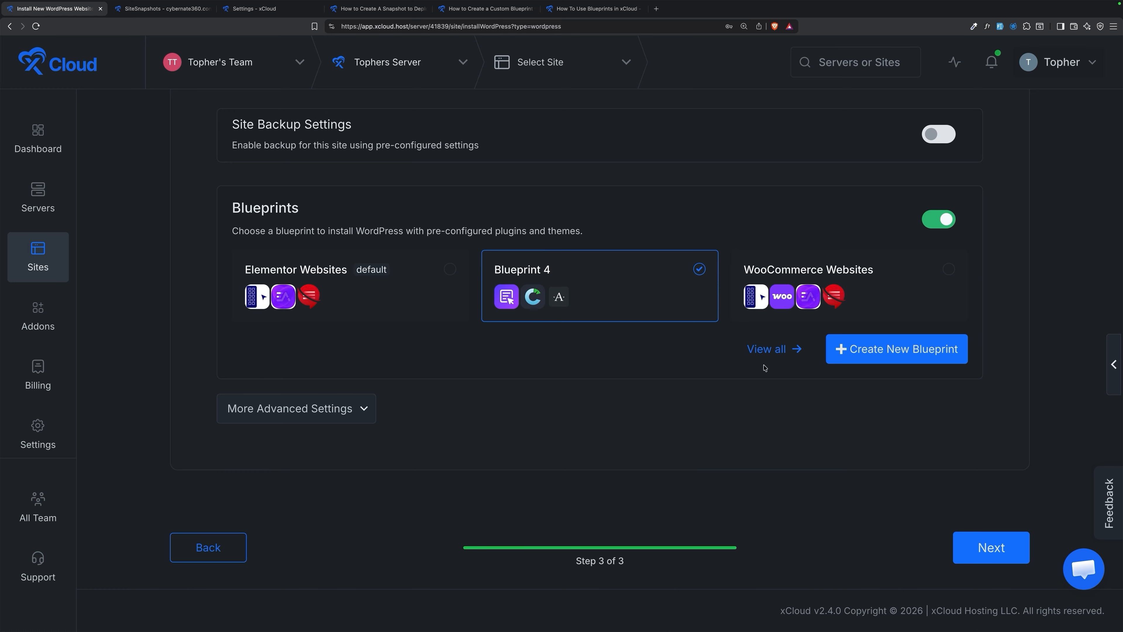
Install the WordPress site with the new blueprint and open its admin dashboard enlarged to 140%.
left_click(997, 546)
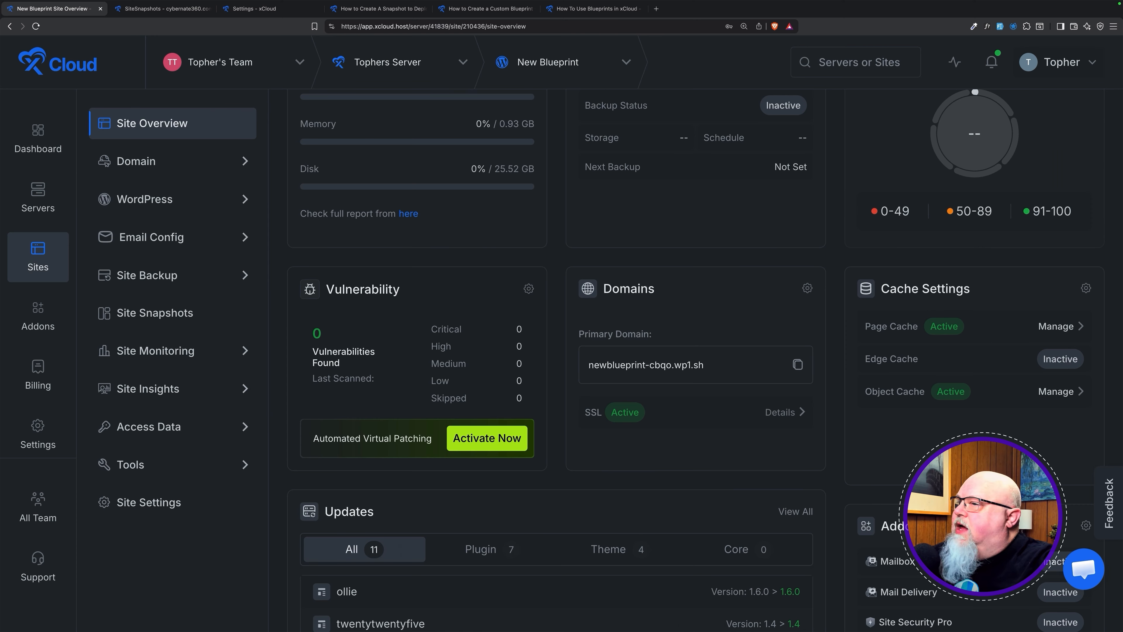
scroll(517, 179, "up", 5)
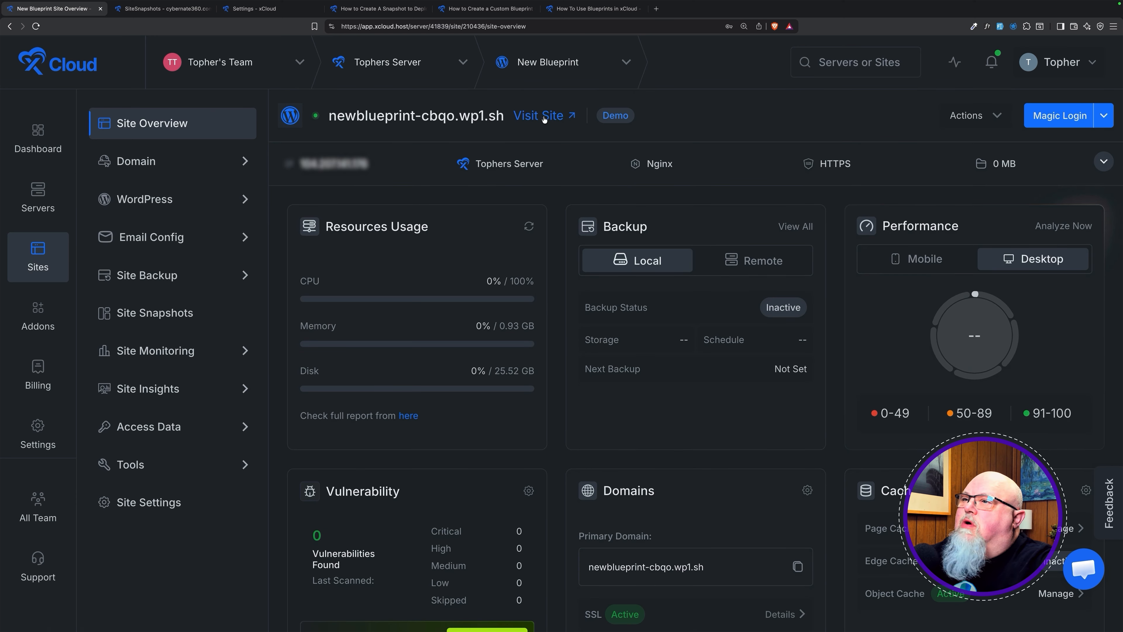
left_click(1048, 114)
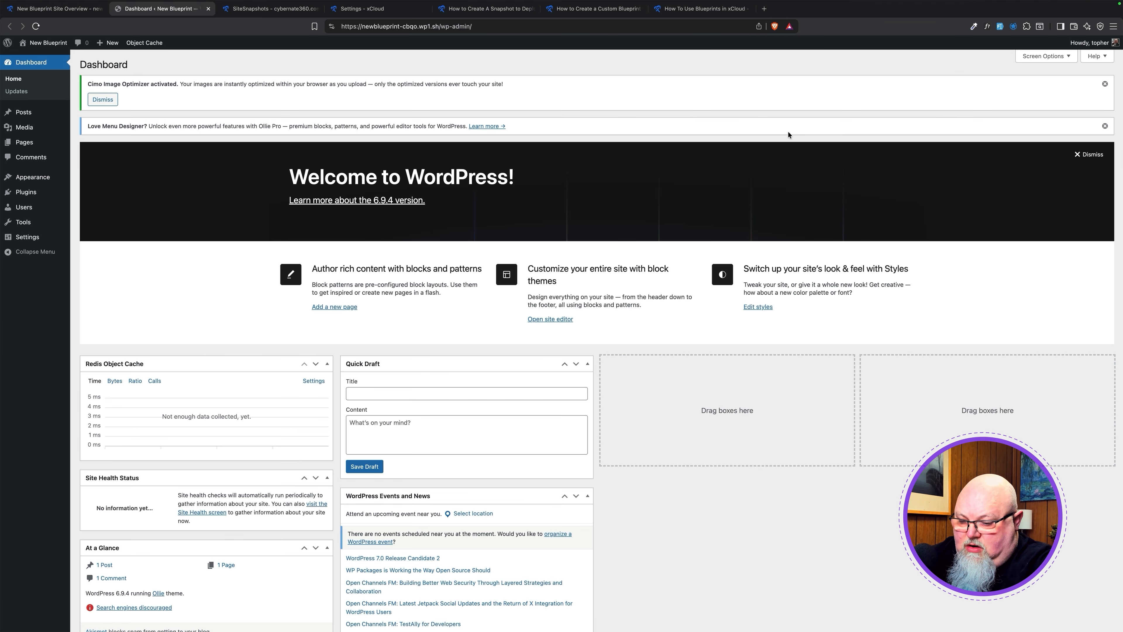
key("super+equal")
key("super+equal")
key("super+equal")
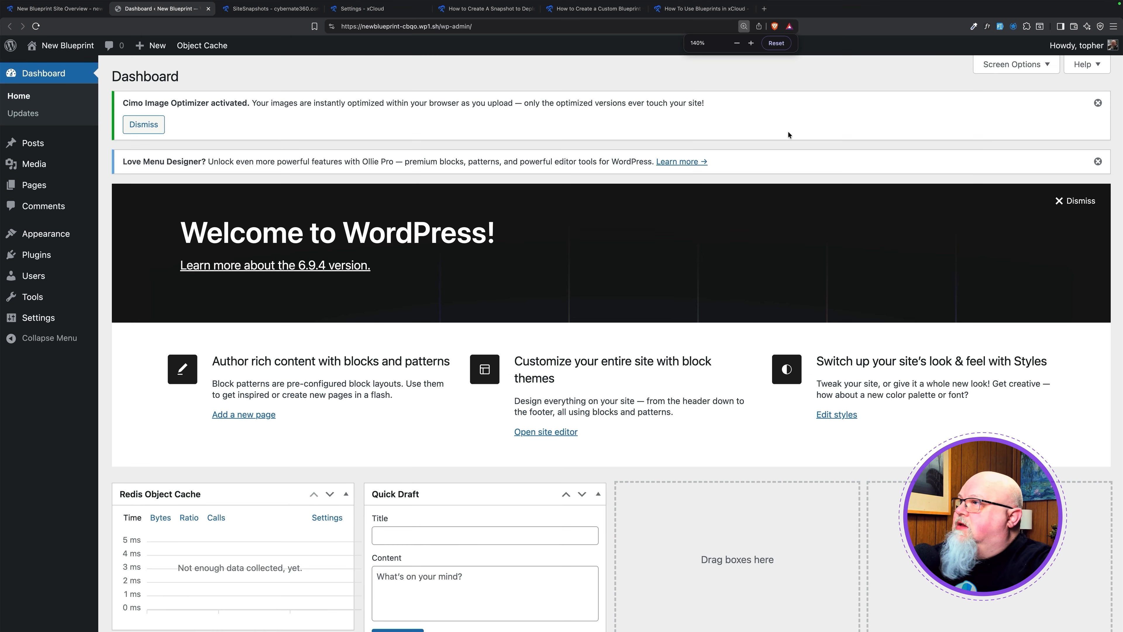
Check the installed plugins and themes in the new site's WordPress admin, and close the admin.
left_click(44, 256)
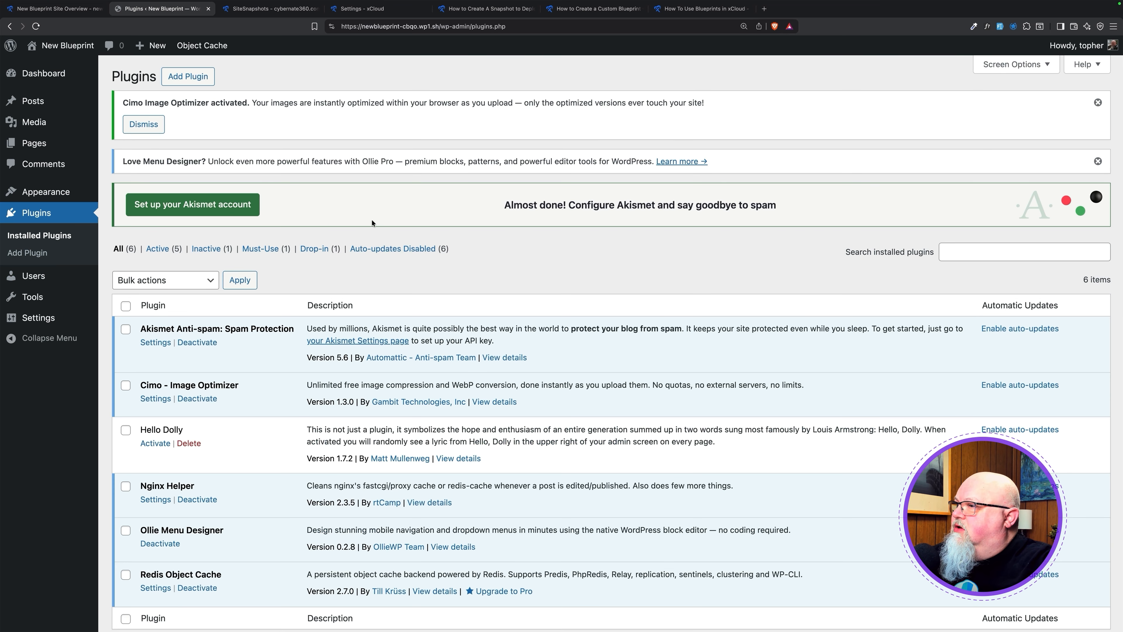
scroll(372, 219, "down", 3)
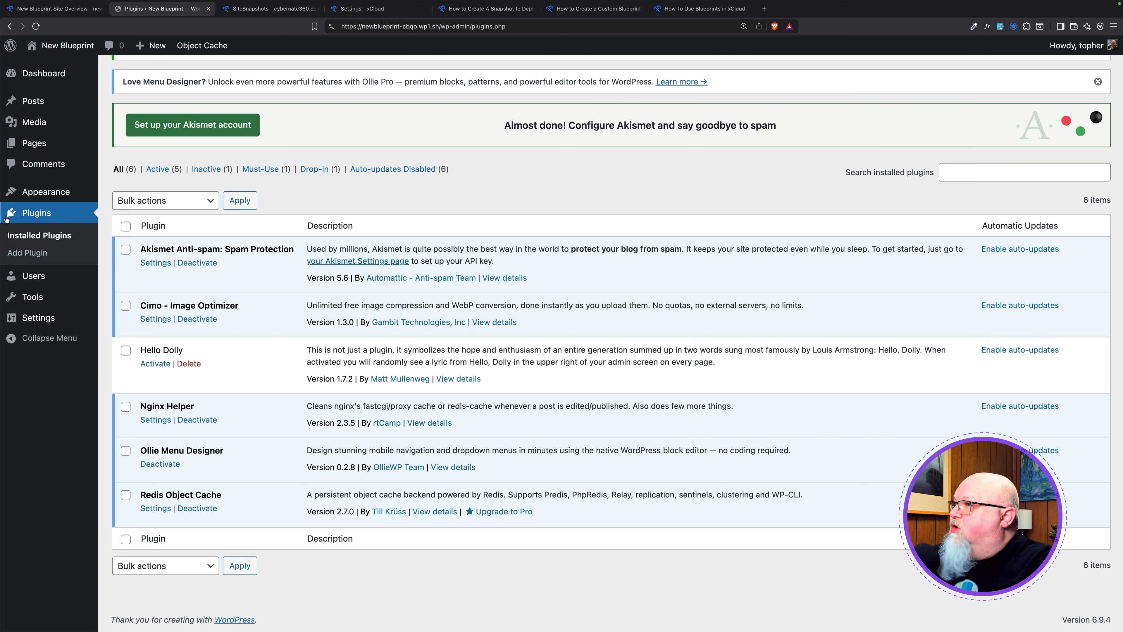
left_click(37, 191)
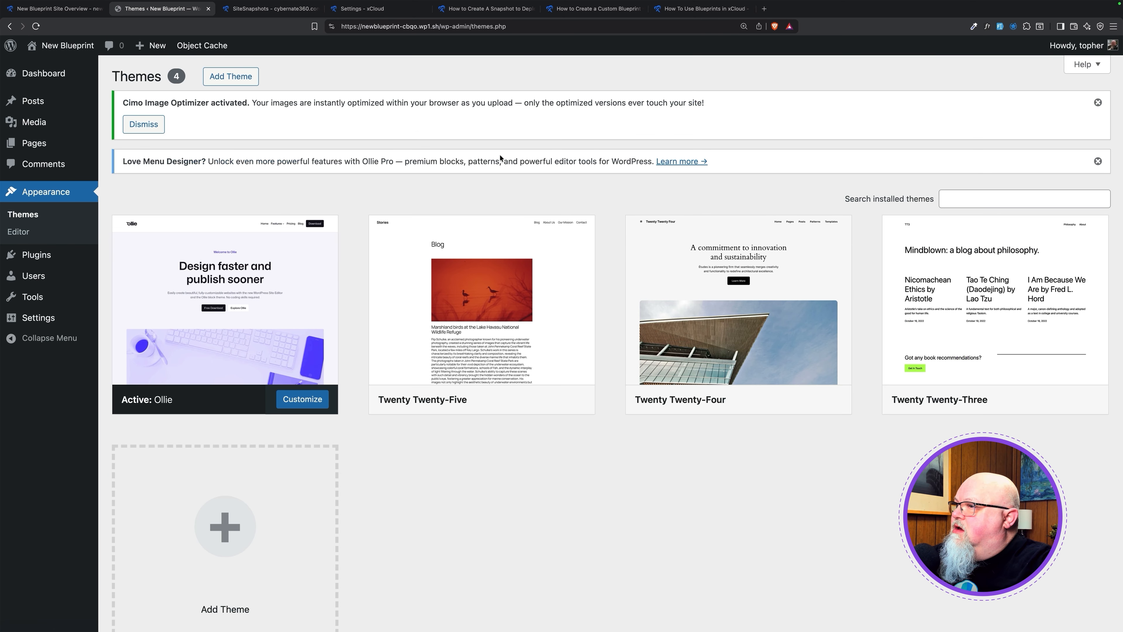
left_click(209, 9)
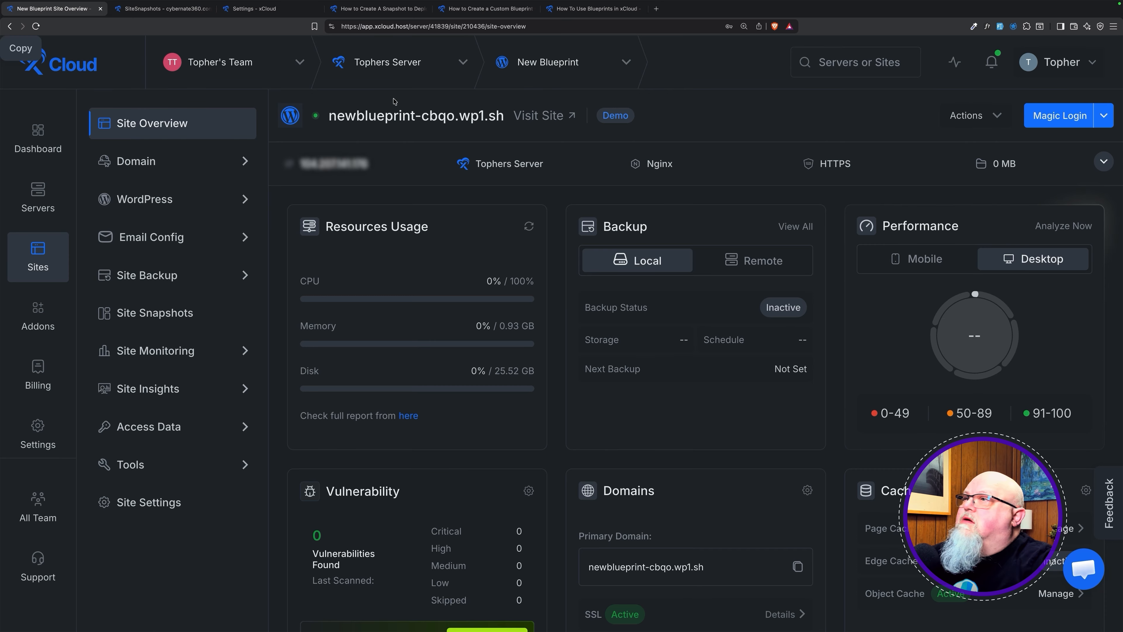
Start another new WordPress website on the same server and check its list of all blueprints.
left_click(391, 66)
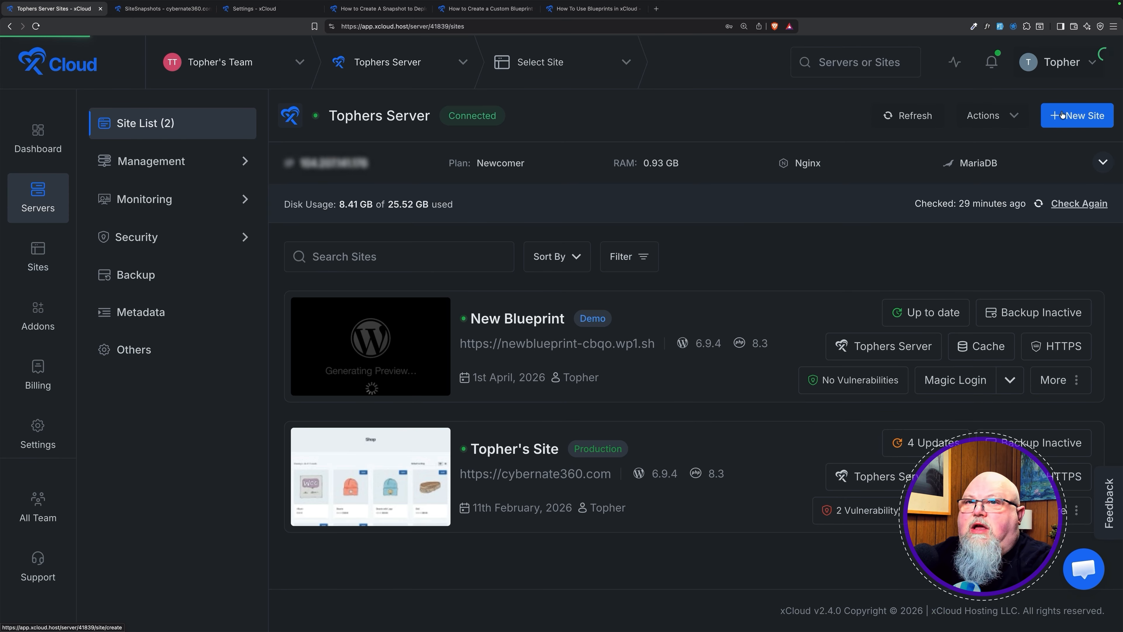
left_click(1074, 115)
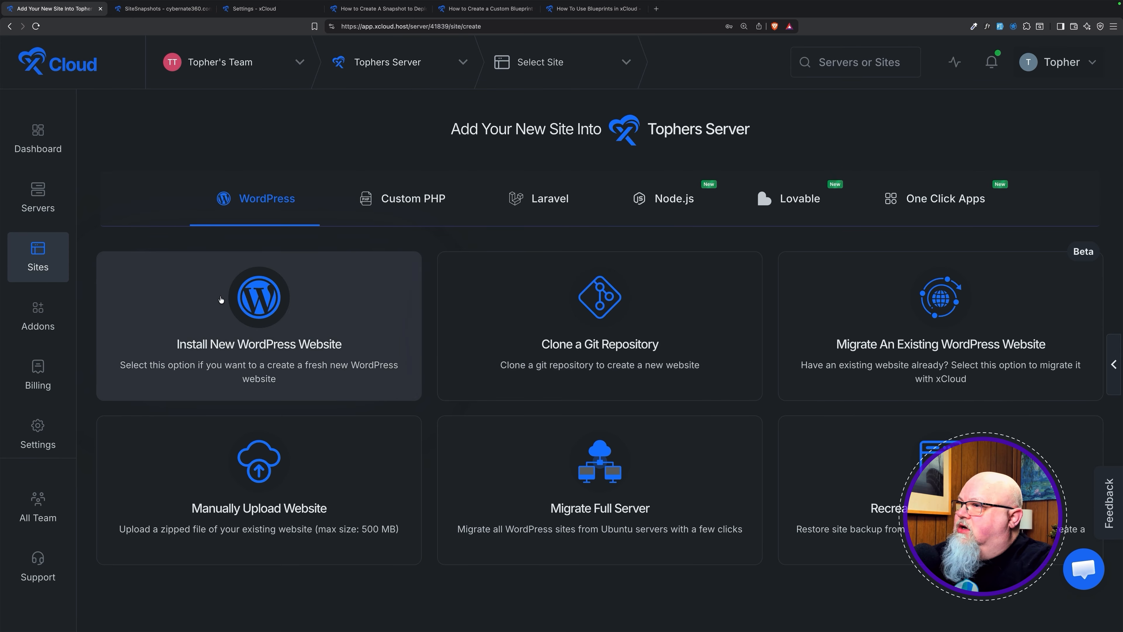
left_click(407, 330)
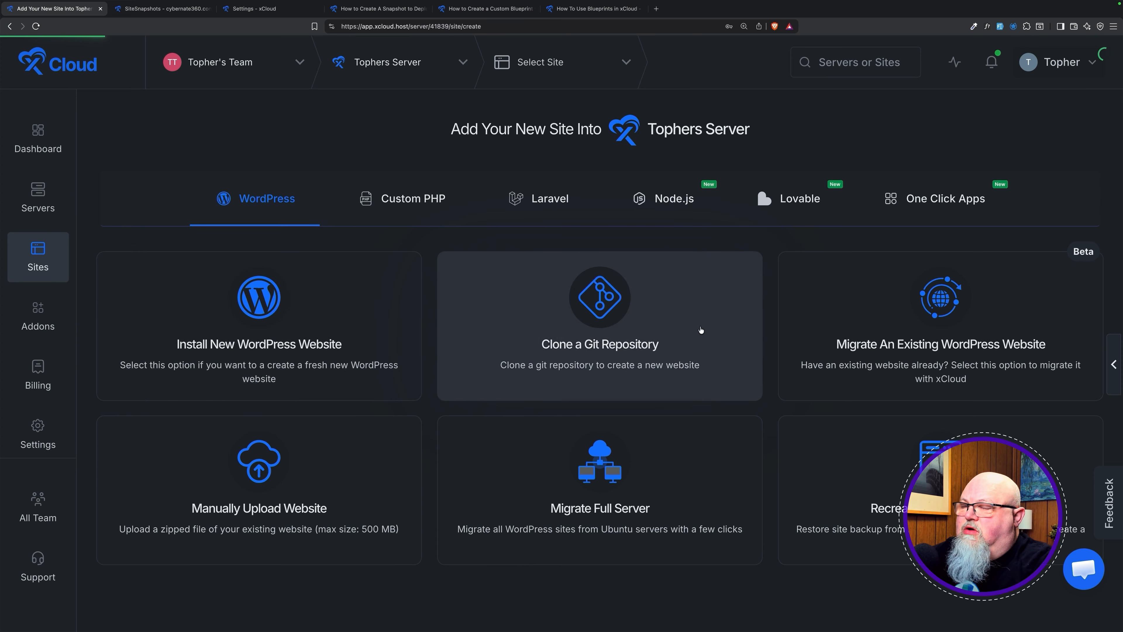
scroll(701, 329, "down", 20)
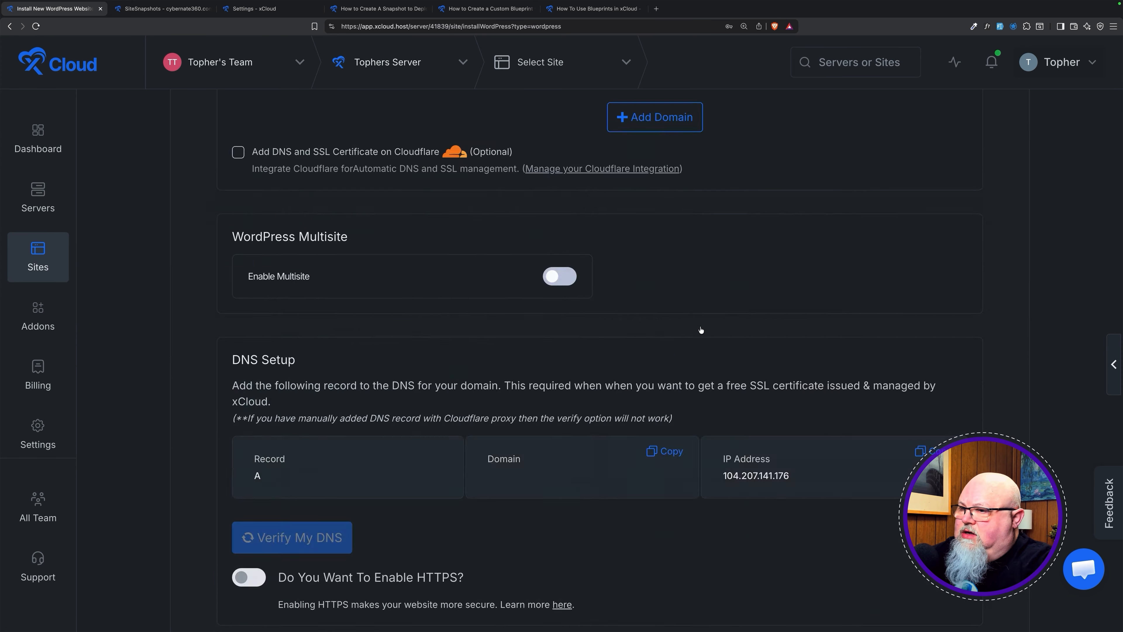
left_click(781, 348)
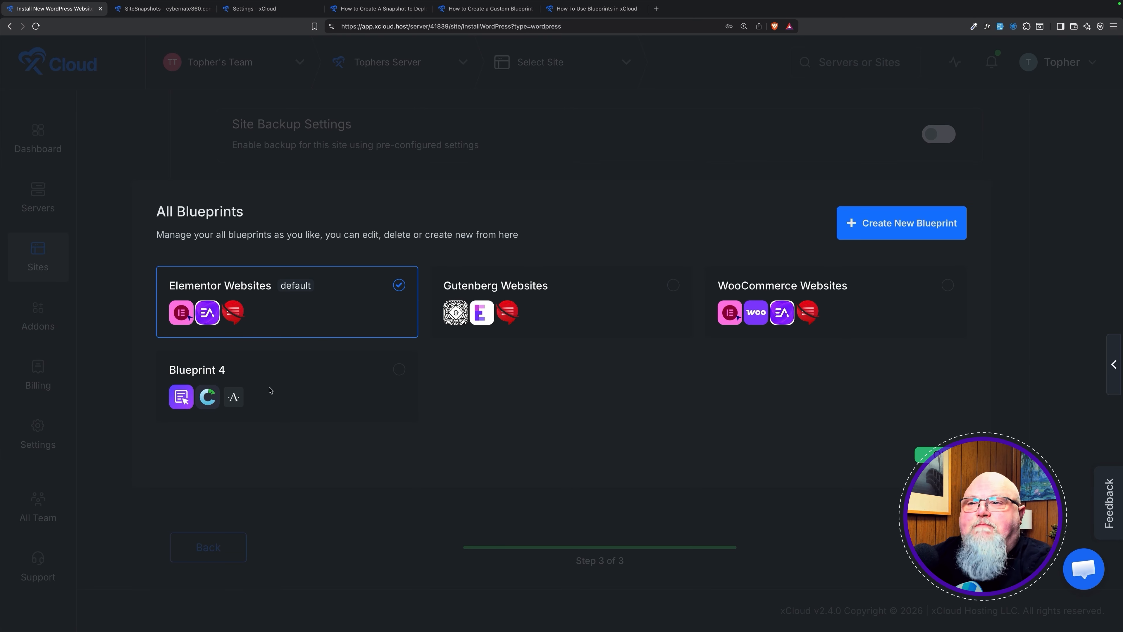
left_click(610, 151)
scroll(459, 169, "up", 20)
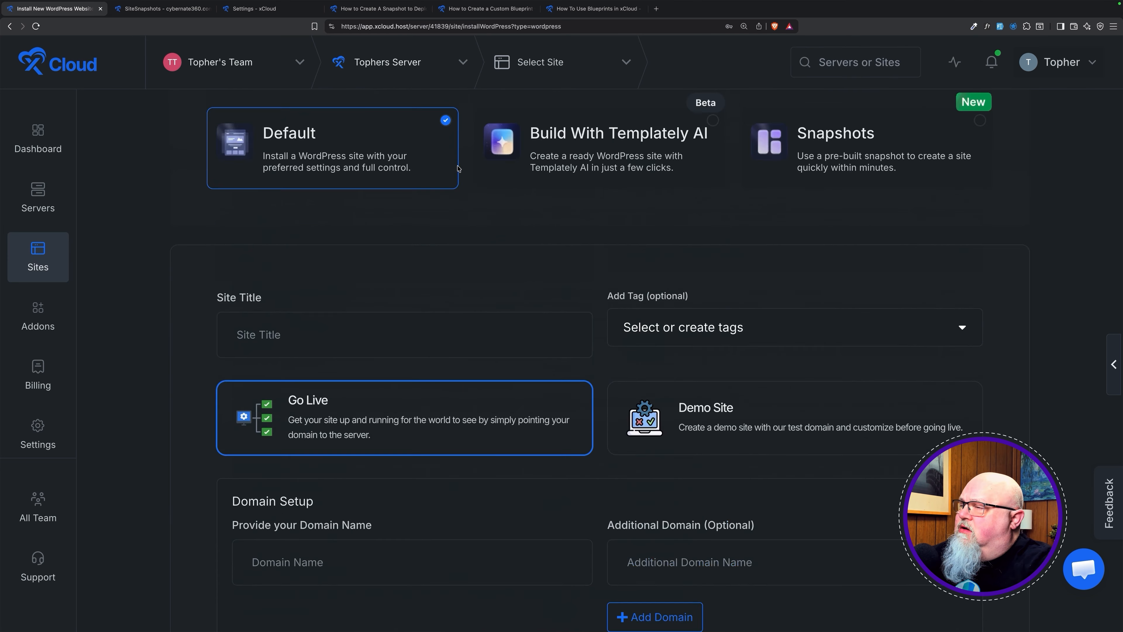
scroll(459, 169, "up", 5)
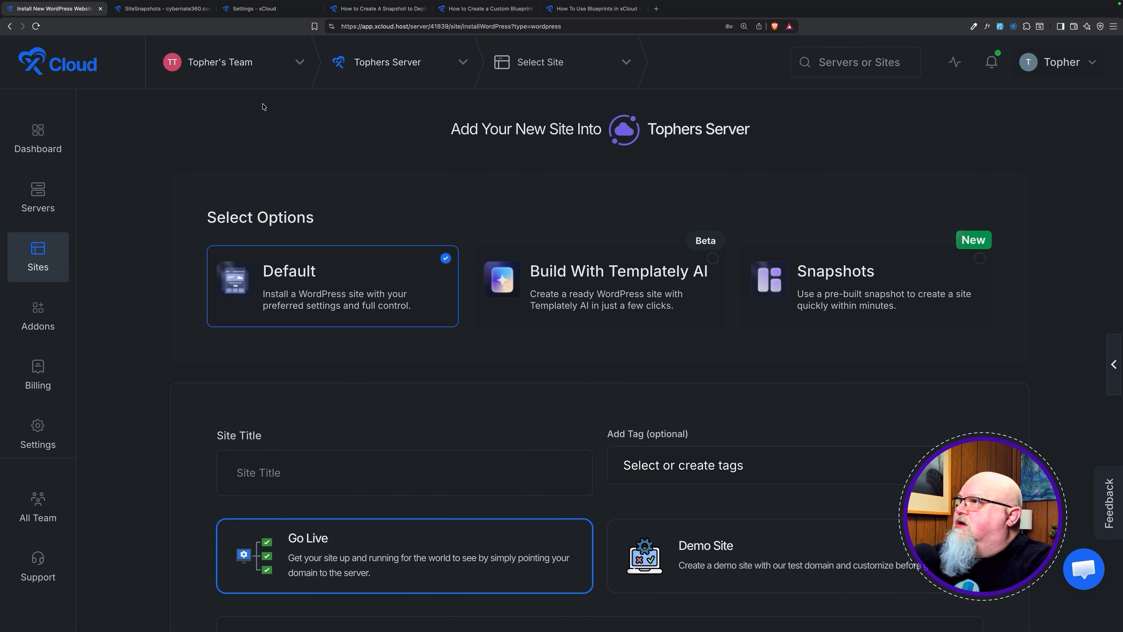
Rename Blueprint 4 to Ollie in the refreshed My Blueprints settings and save the update.
left_click(245, 9)
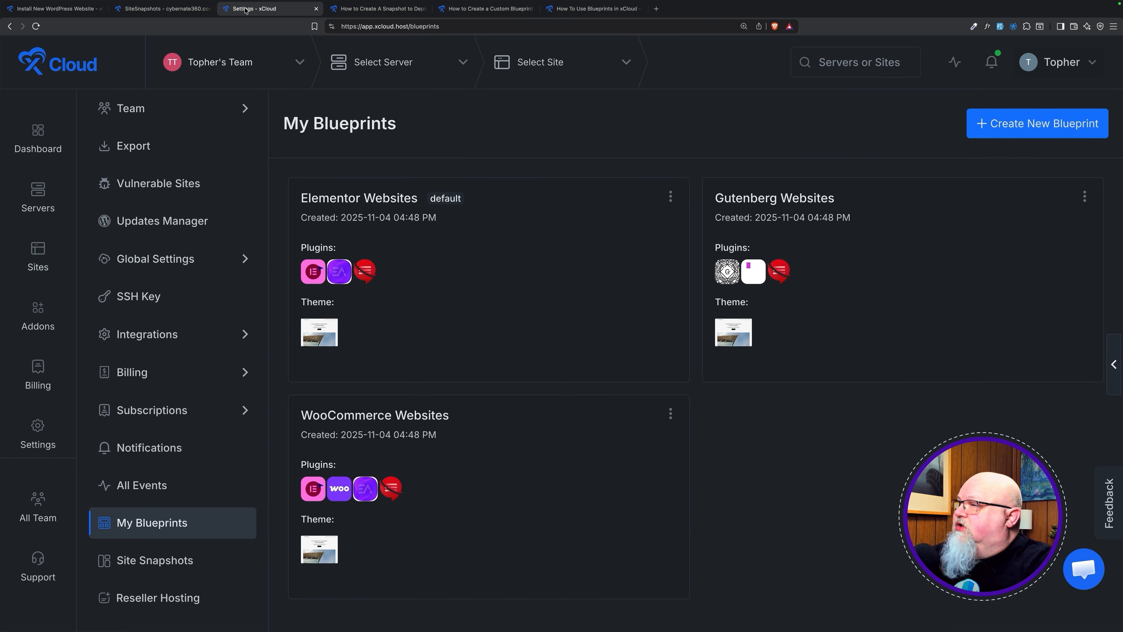
left_click(36, 27)
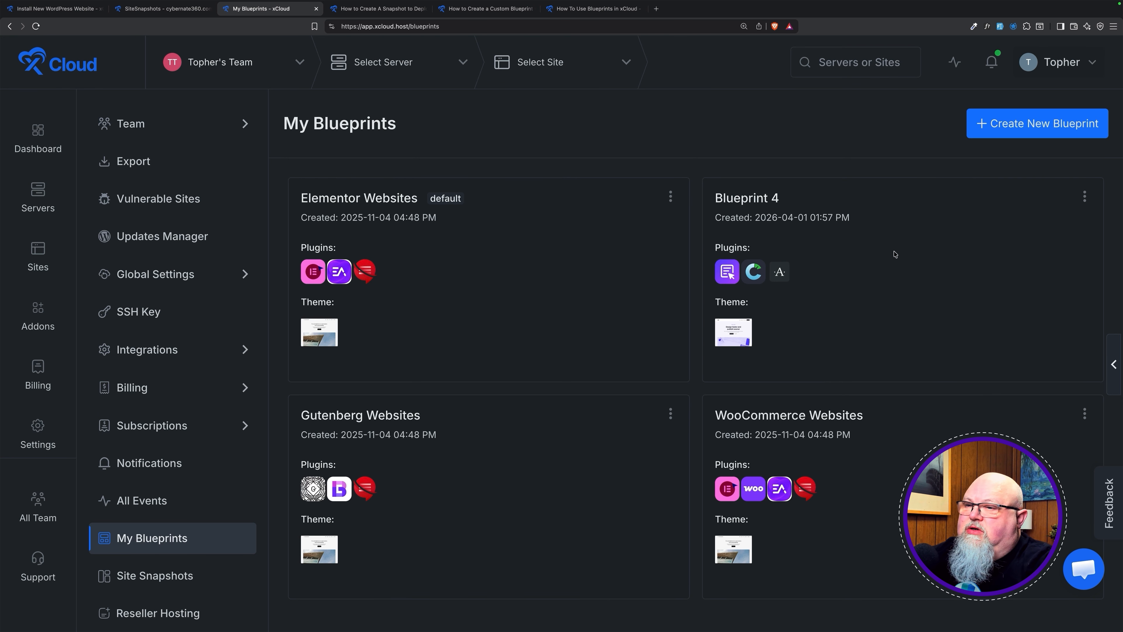
left_click(1084, 196)
left_click(1013, 233)
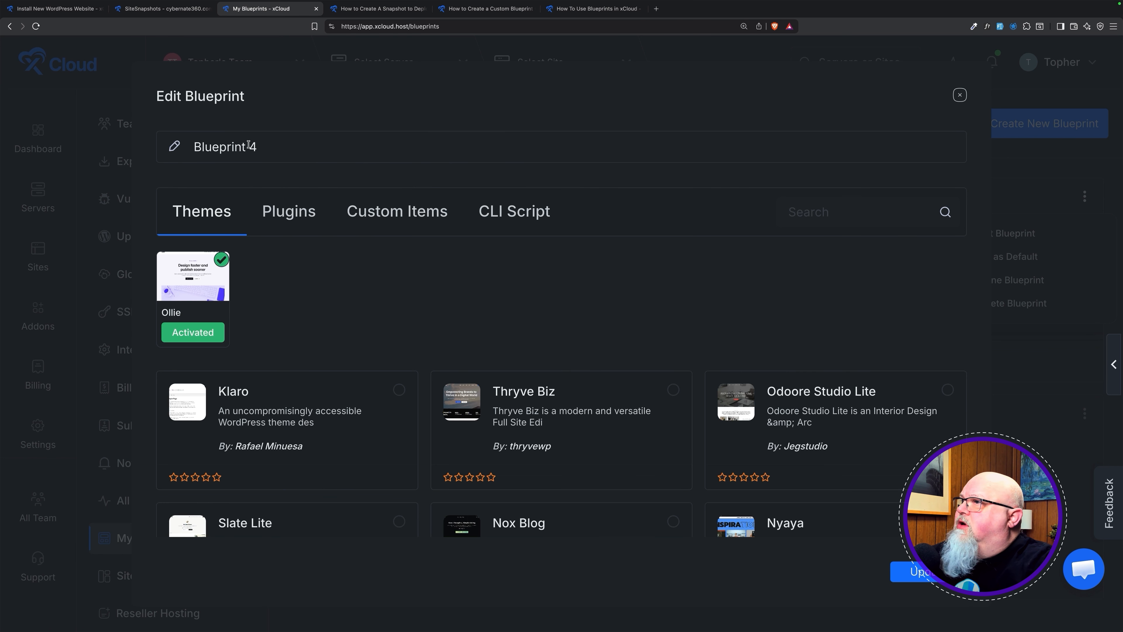
triple_click(239, 146)
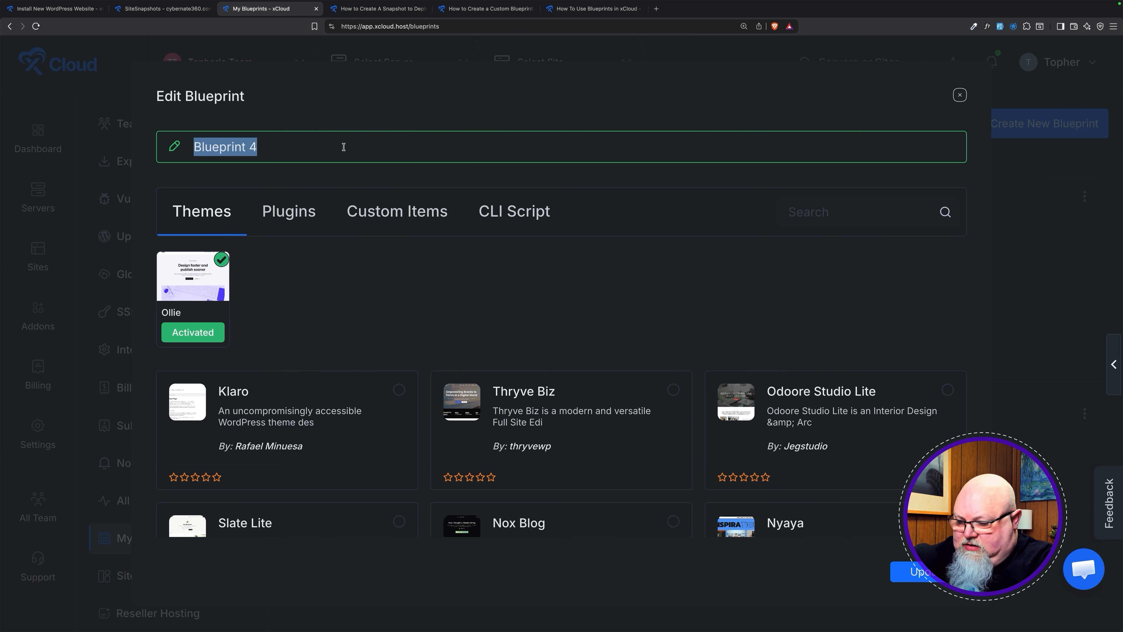
type("Ollie")
left_click(915, 572)
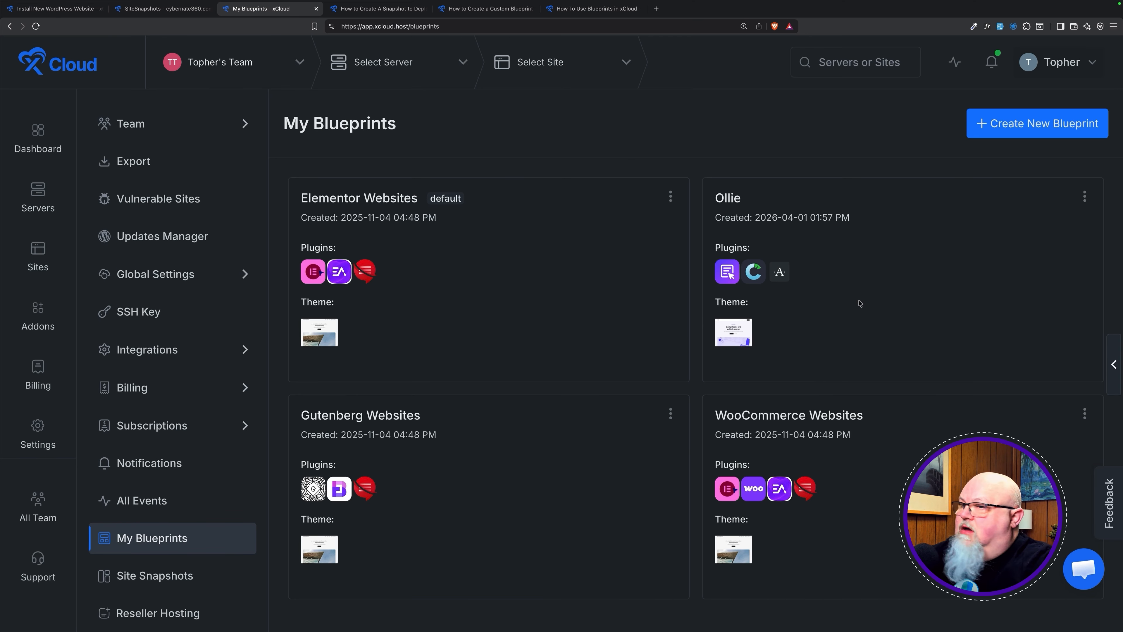
Look over the saved blueprints and the management options of the Elementor Websites blueprint.
scroll(860, 303, "down", 3)
scroll(865, 304, "up", 3)
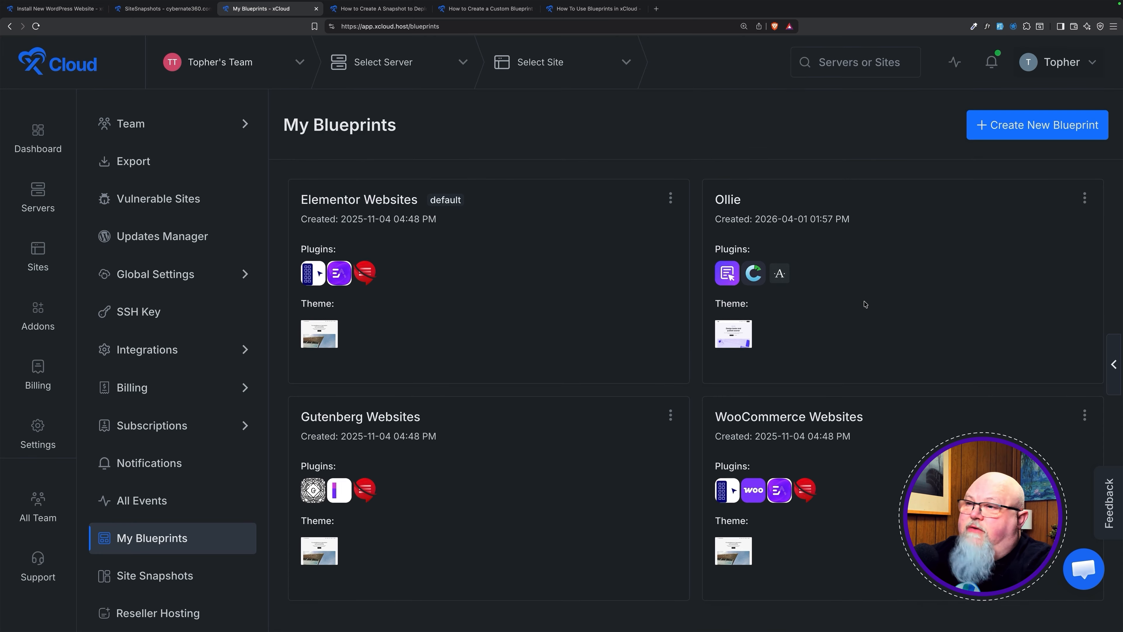
left_click(670, 198)
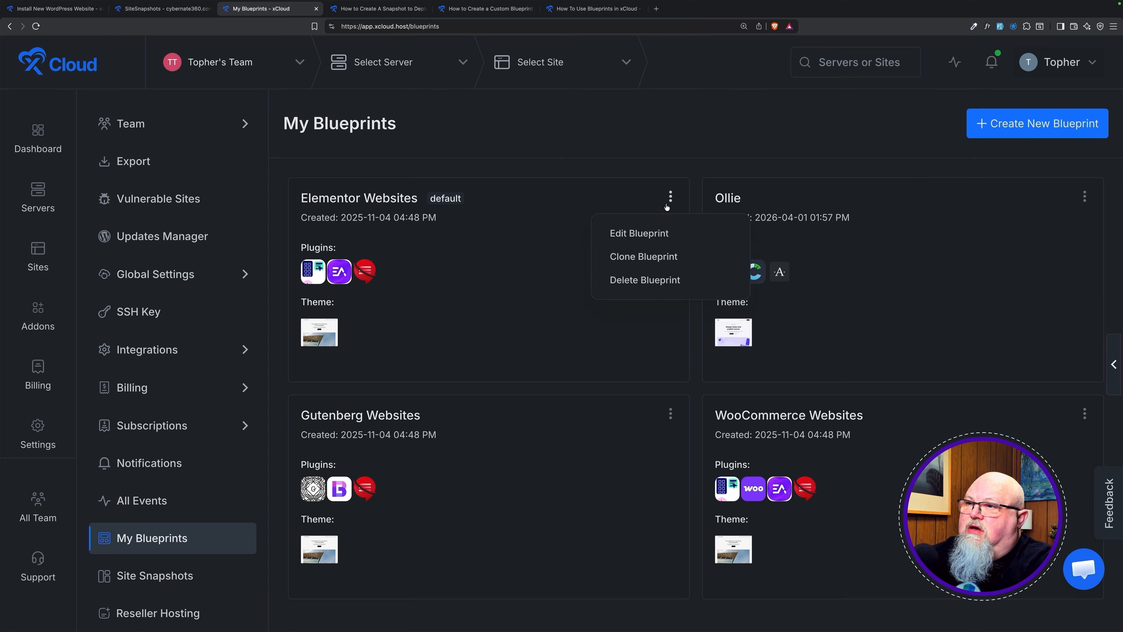
left_click(651, 340)
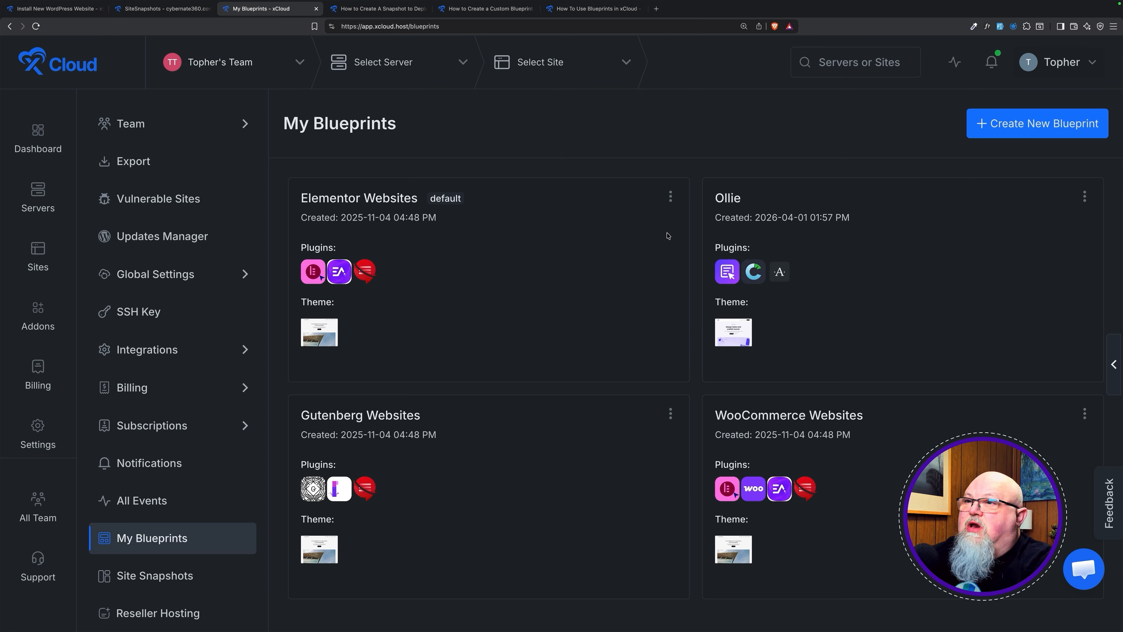